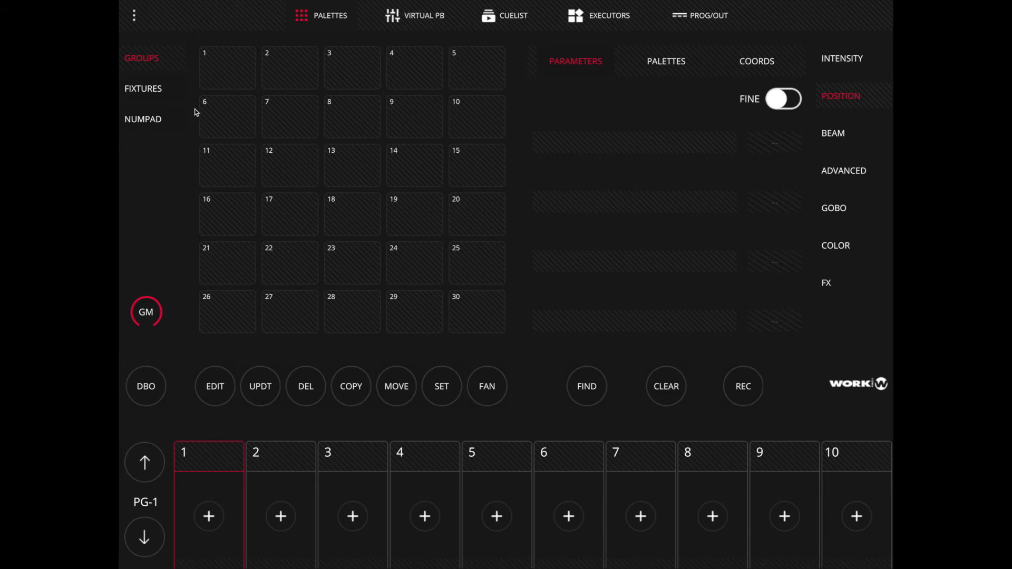
Go to the home screen and enter the File Manager listing the stored shows.
{"action": "left_click", "coordinate": [136, 16]}
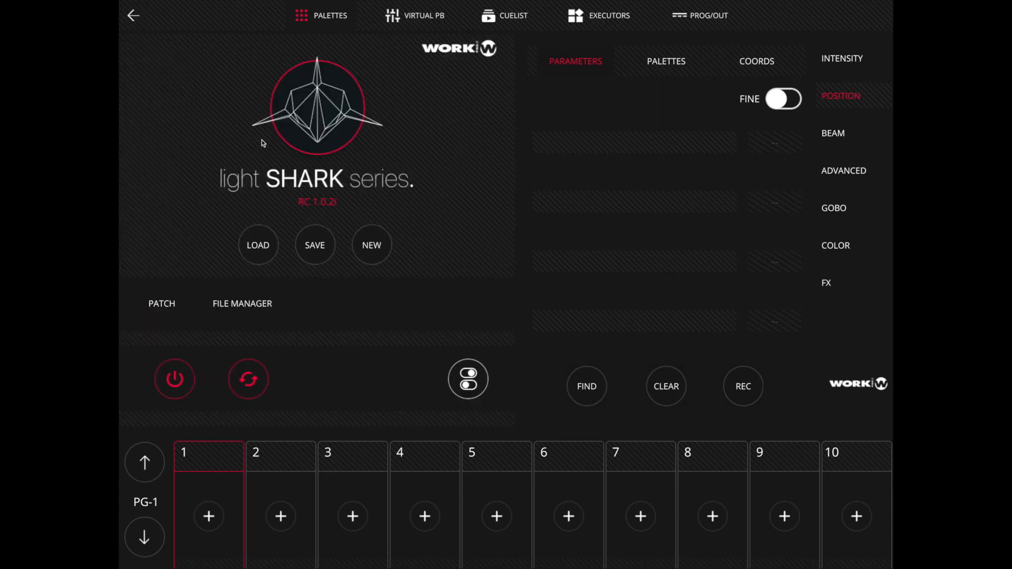
{"action": "left_click", "coordinate": [256, 308]}
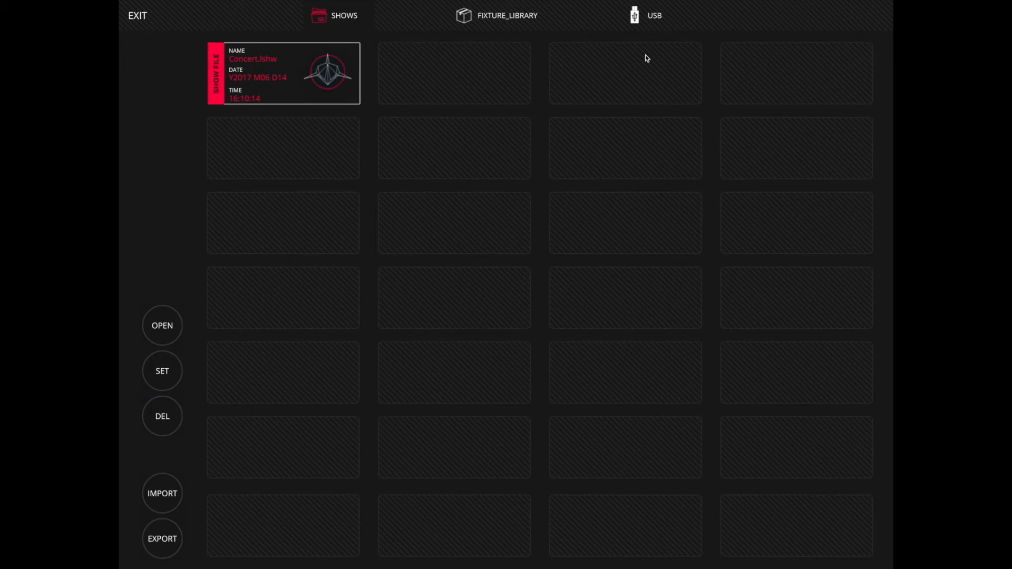
Switch to the USB pendrive, revealing 2_3_2018LIB.fixpkg and a software update file.
{"action": "left_click", "coordinate": [637, 17]}
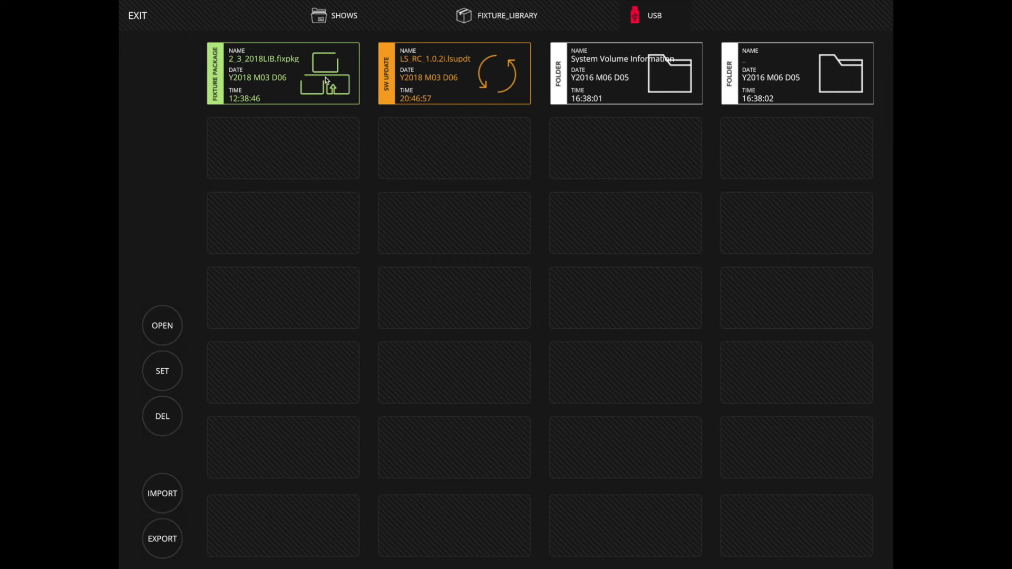
Import the 2_3_2018LIB.fixpkg fixture package from the pendrive into the database.
{"action": "left_click", "coordinate": [156, 495]}
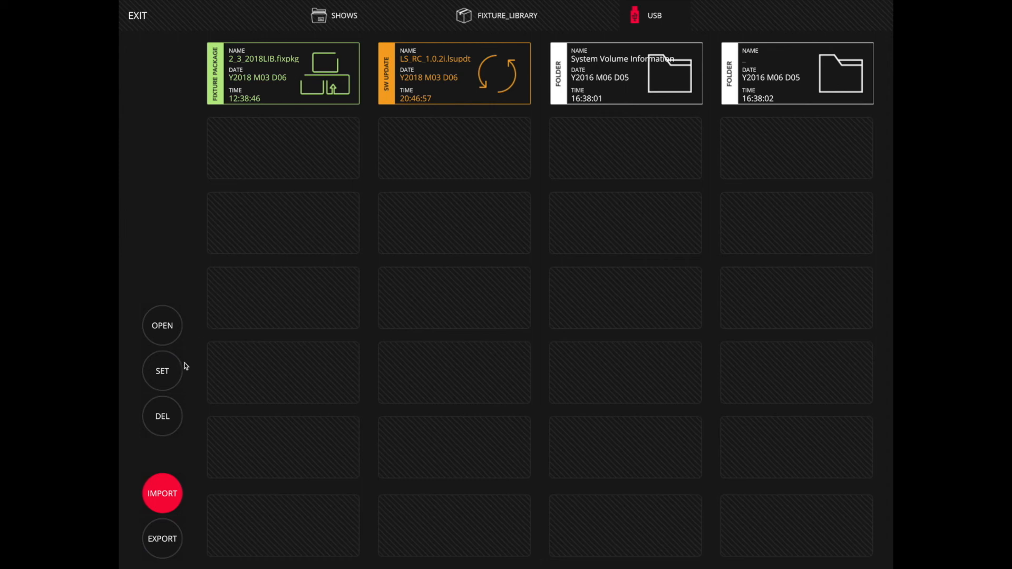
{"action": "left_click", "coordinate": [161, 490]}
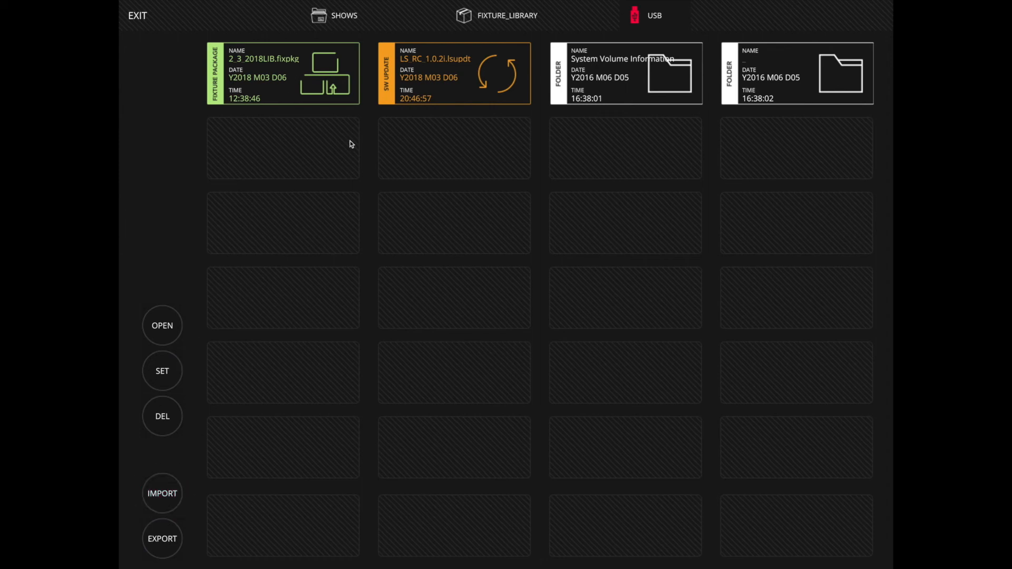
Switch to the FIXTURE_LIBRARY section to view its manufacturer list.
{"action": "left_click", "coordinate": [510, 15]}
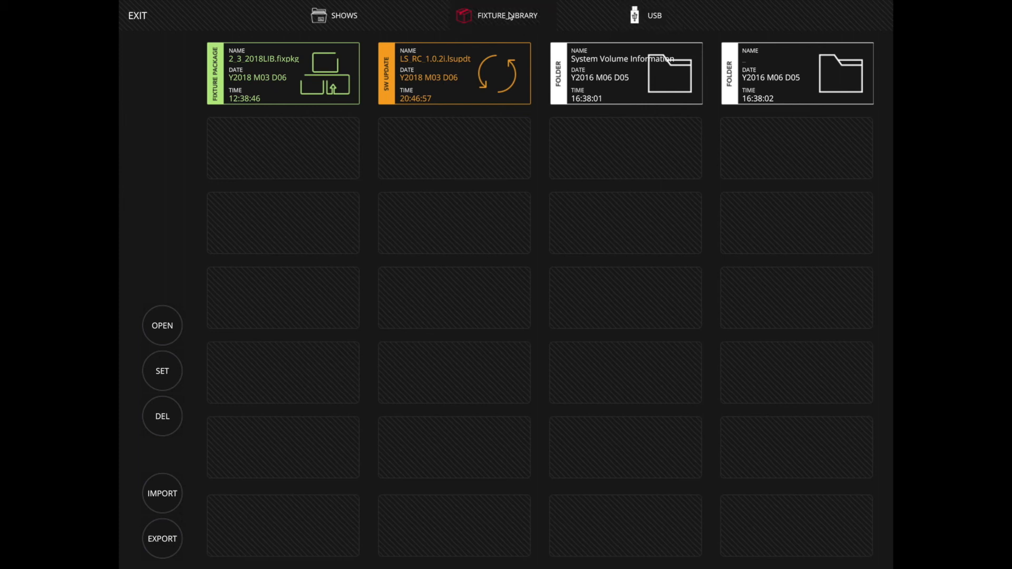